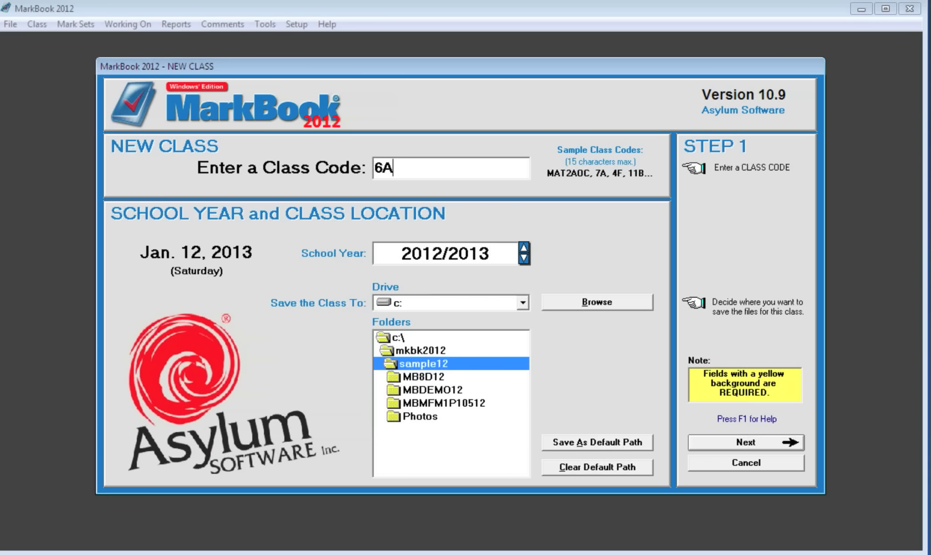
Replace the class code 6A with ENG1D104.
{"action": "key", "text": "BackSpace"}
{"action": "key", "text": "BackSpace"}
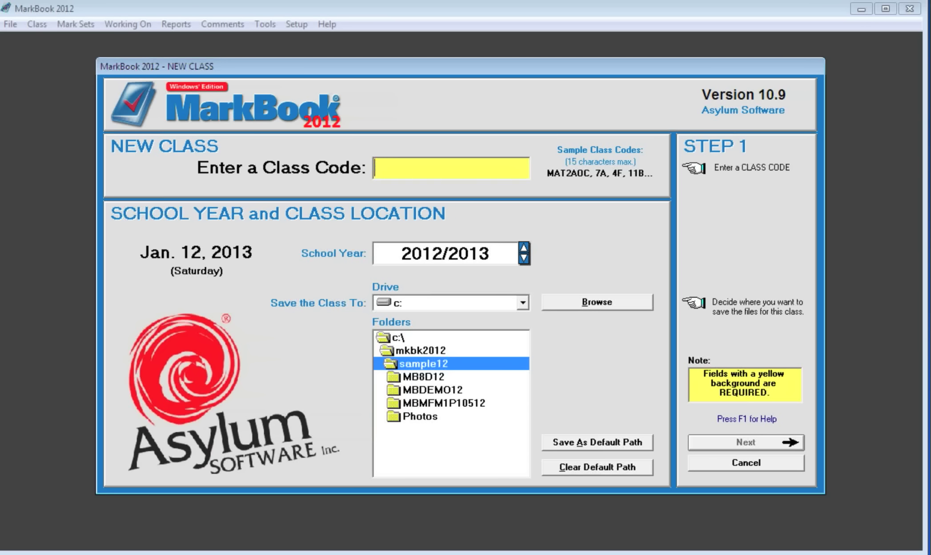
{"action": "type", "text": "ENG1"}
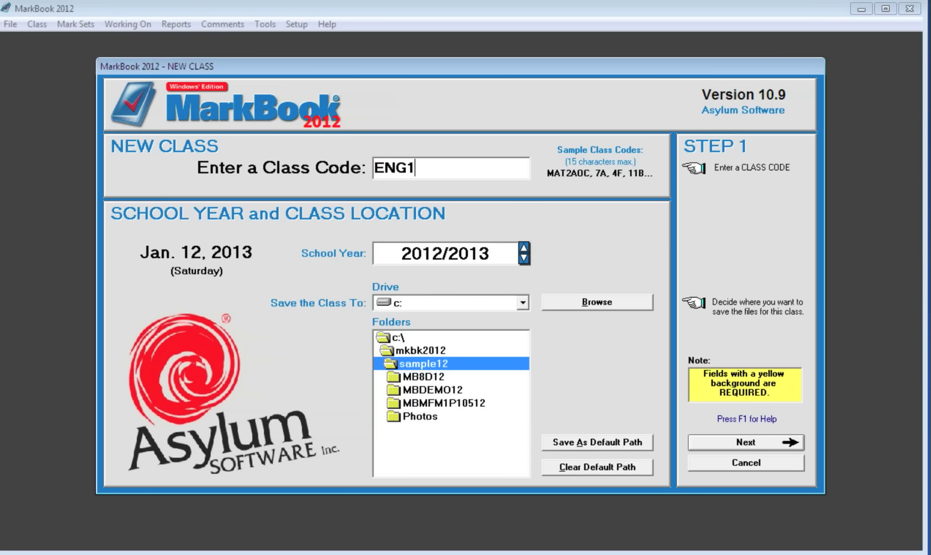
{"action": "type", "text": "D104"}
Set the class location to C:\mkbk2012\Sample12 and save it as the default path.
{"action": "left_click", "coordinate": [523, 302]}
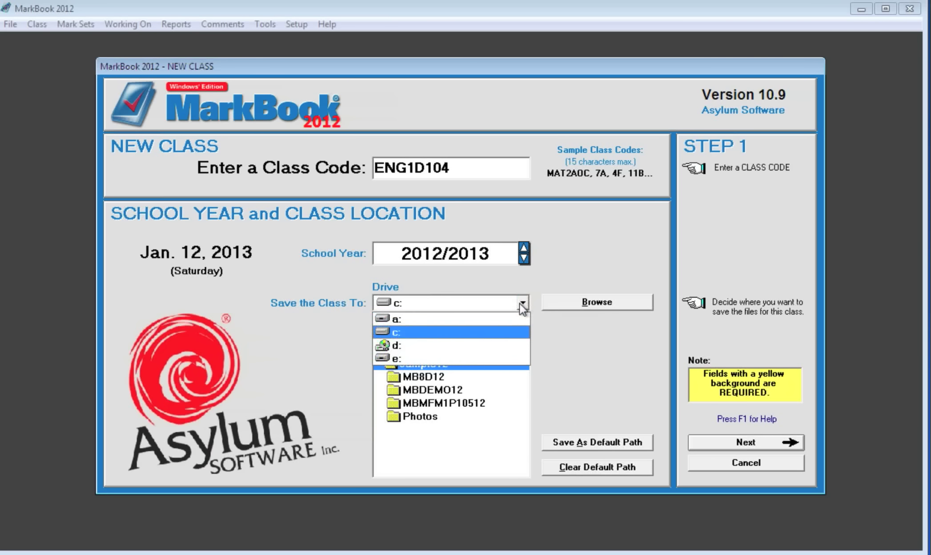
{"action": "left_click", "coordinate": [413, 331]}
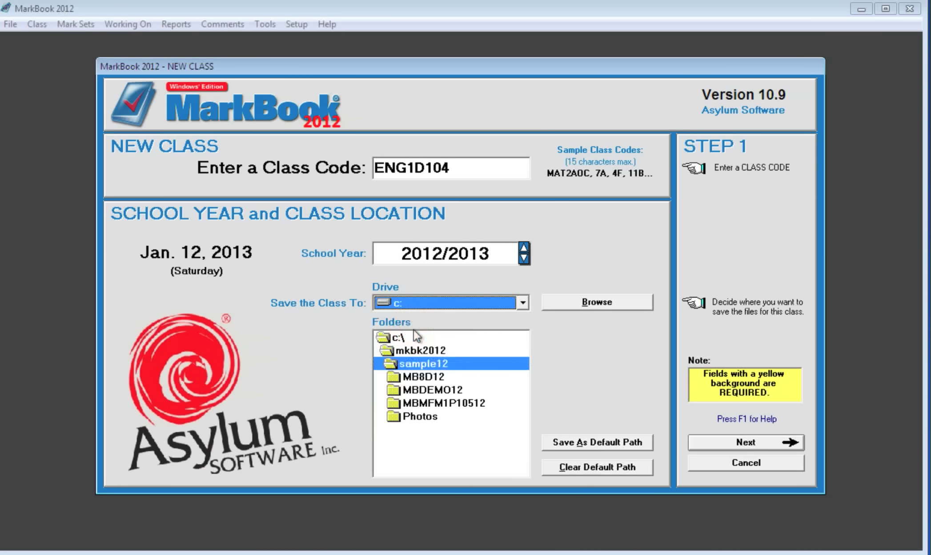
{"action": "double_click", "coordinate": [425, 352]}
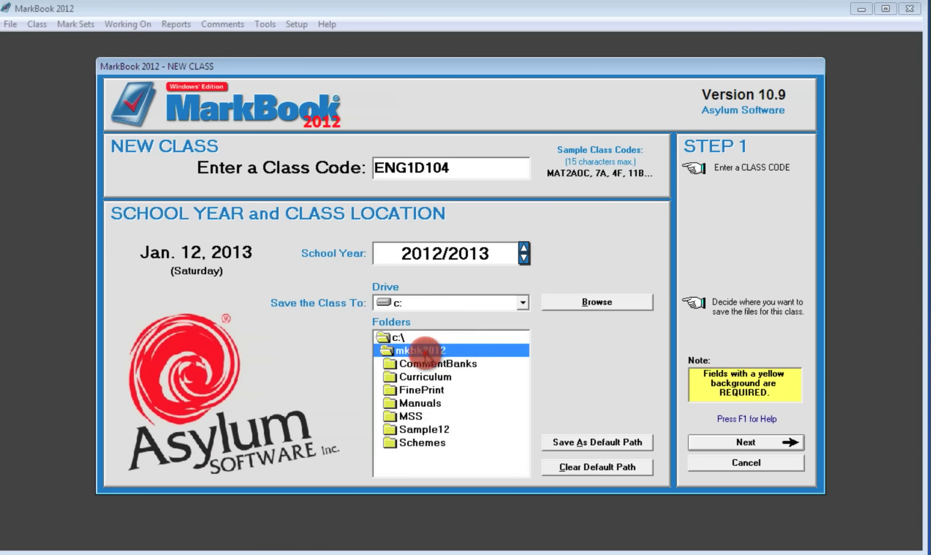
{"action": "double_click", "coordinate": [436, 429]}
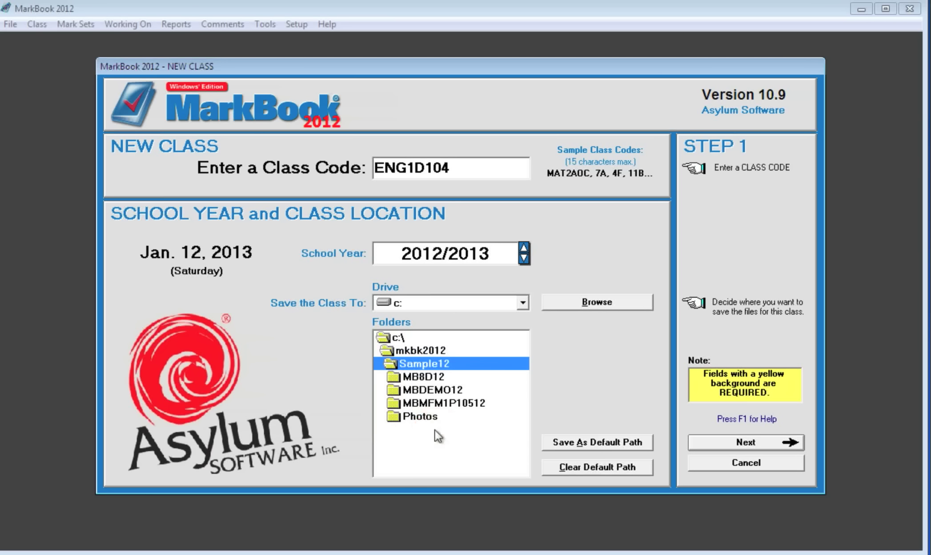
{"action": "left_click", "coordinate": [614, 444]}
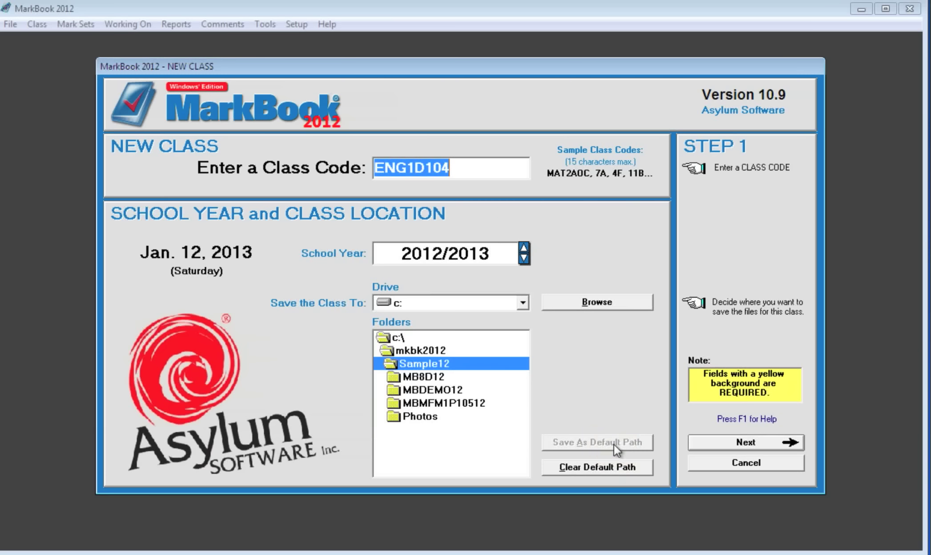
Enter the teacher's name, school 'The Best SS' and school phone, and save them as defaults.
{"action": "left_click", "coordinate": [746, 442]}
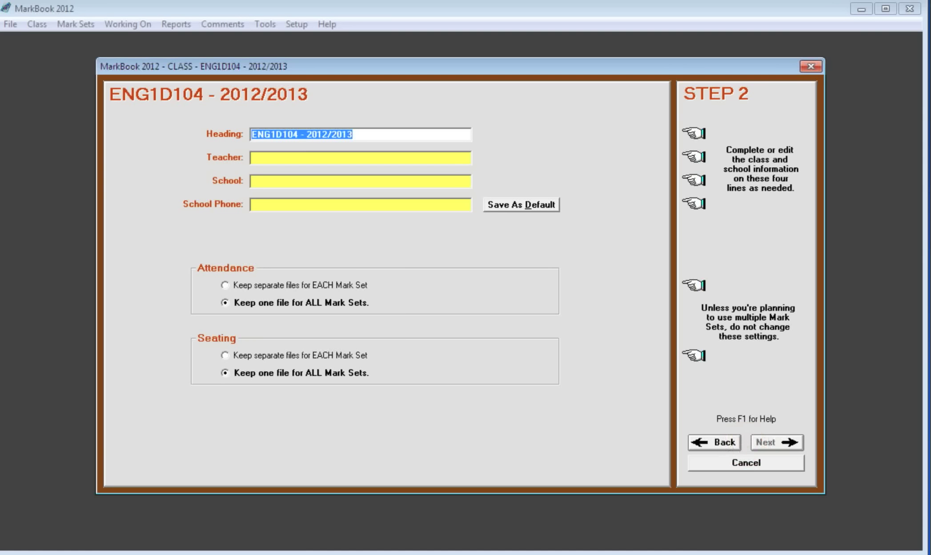
{"action": "left_click", "coordinate": [325, 157]}
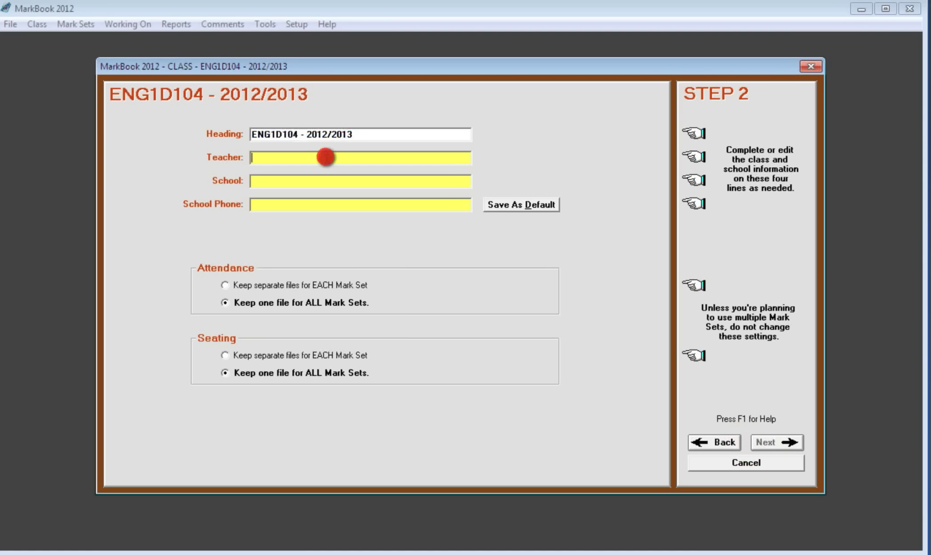
{"action": "type", "text": "M"}
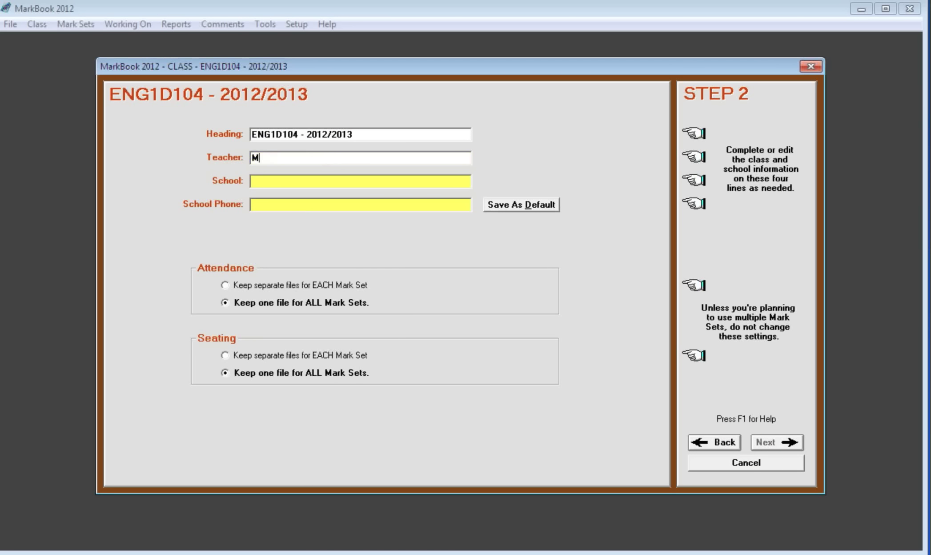
{"action": "type", "text": "r. R. He"}
{"action": "type", "text": "dges"}
{"action": "type", "text": "The"}
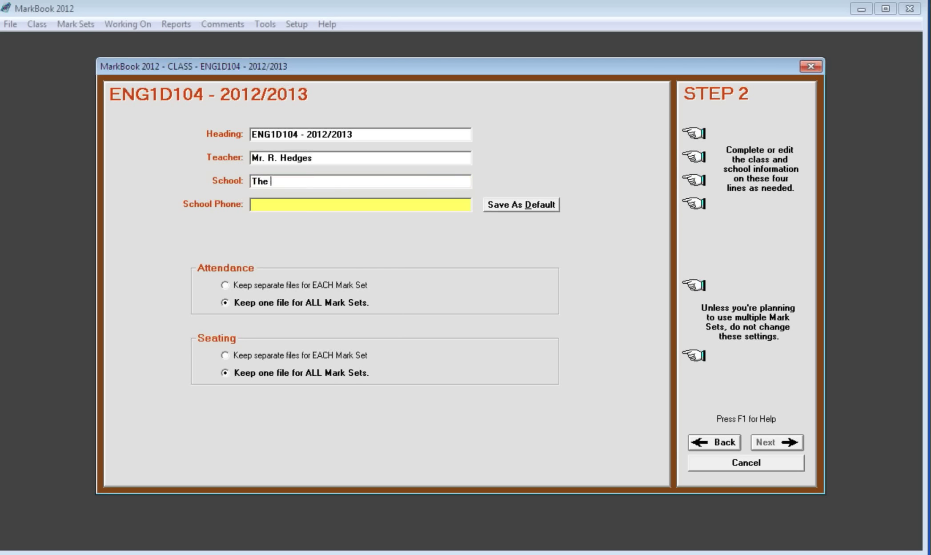
{"action": "type", "text": " Best SS"}
{"action": "key", "text": "Tab"}
{"action": "type", "text": "707"}
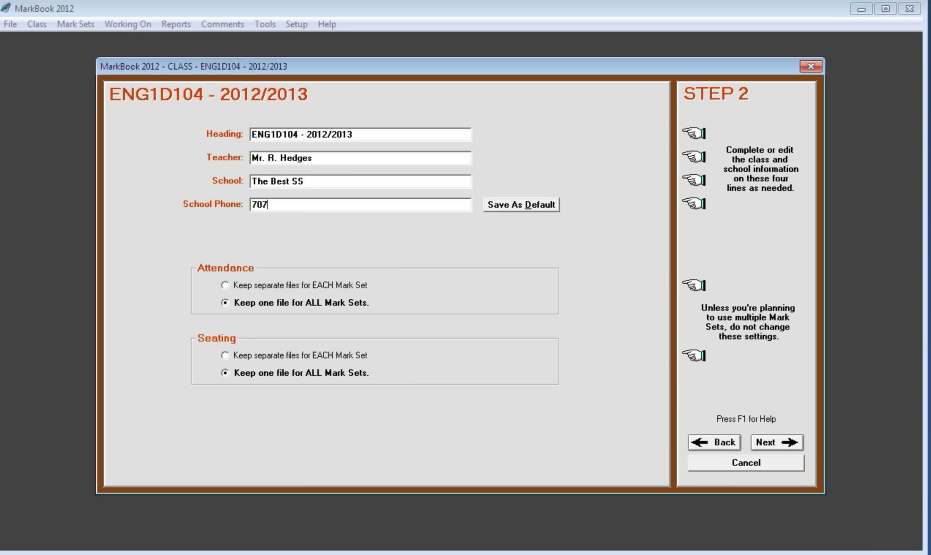
{"action": "type", "text": "-123-3456 x123"}
{"action": "left_click", "coordinate": [537, 210]}
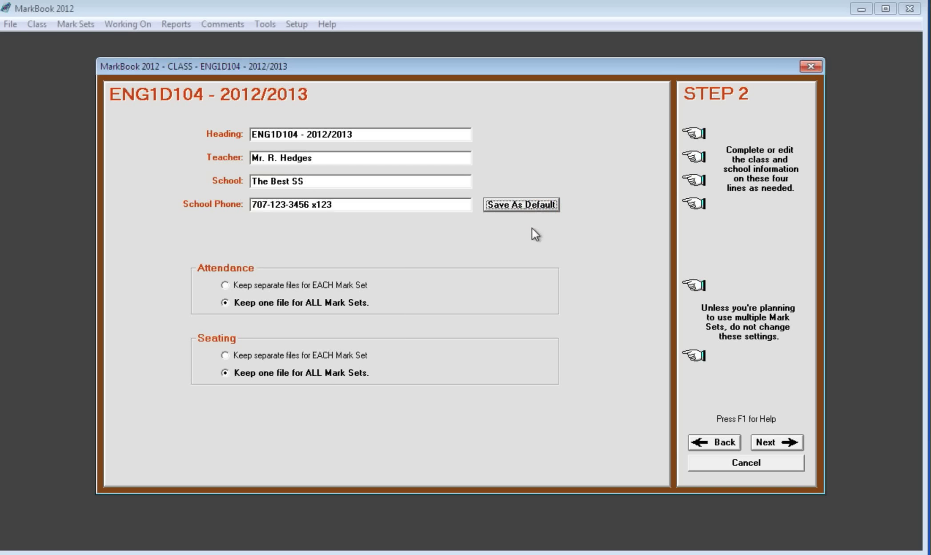
{"action": "left_click", "coordinate": [774, 441]}
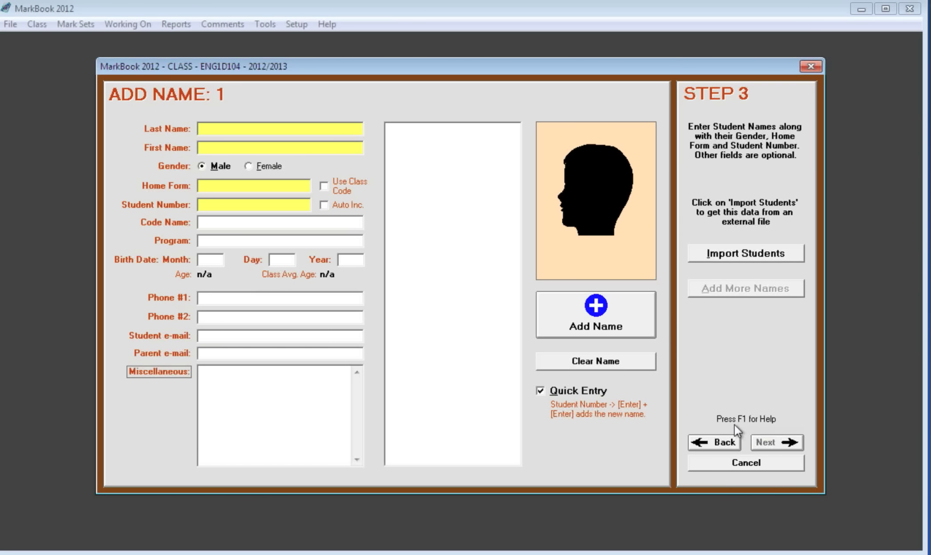
Add the first student, female, home form 9A, with last name, first name and student number.
{"action": "type", "text": "Brooke"}
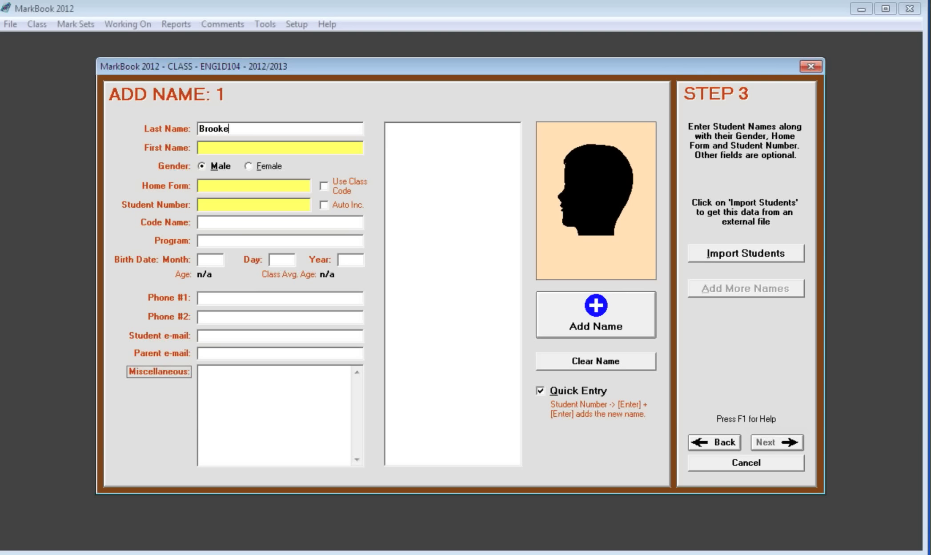
{"action": "key", "text": "Tab"}
{"action": "type", "text": "Donni"}
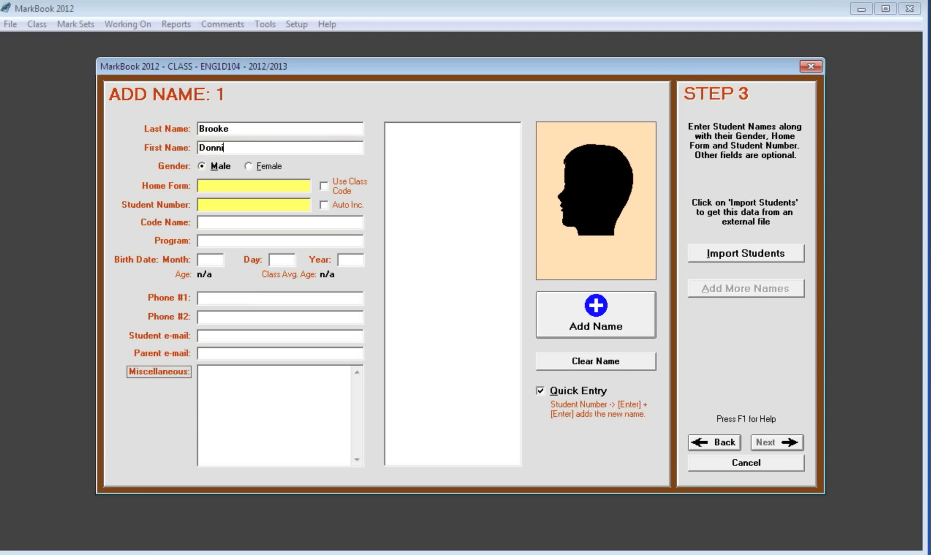
{"action": "key", "text": "Tab"}
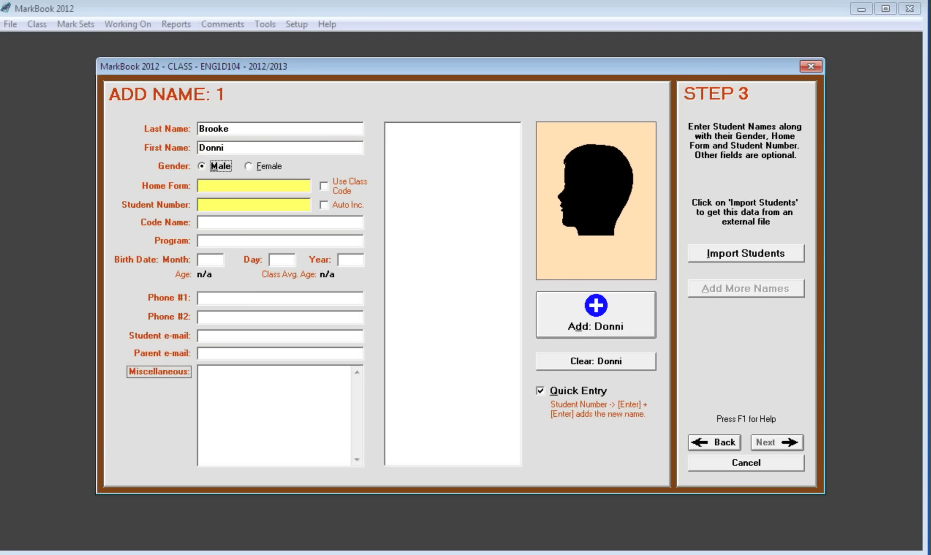
{"action": "key", "text": "Right"}
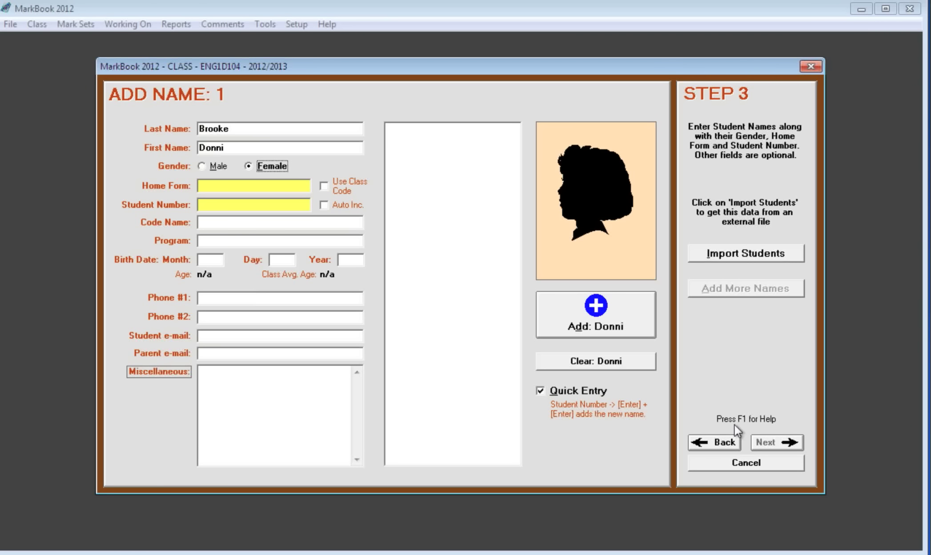
{"action": "key", "text": "Tab"}
{"action": "type", "text": "9A"}
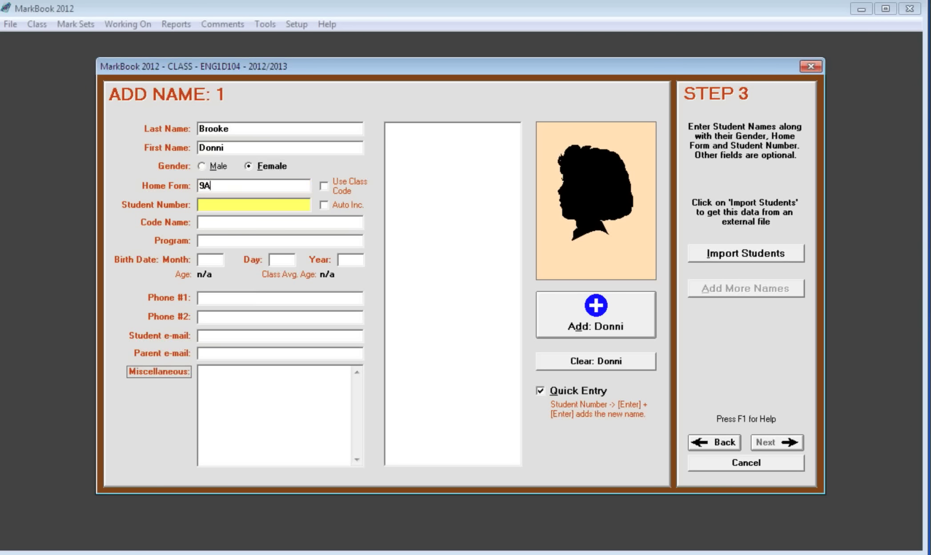
{"action": "key", "text": "Tab"}
{"action": "type", "text": "12345"}
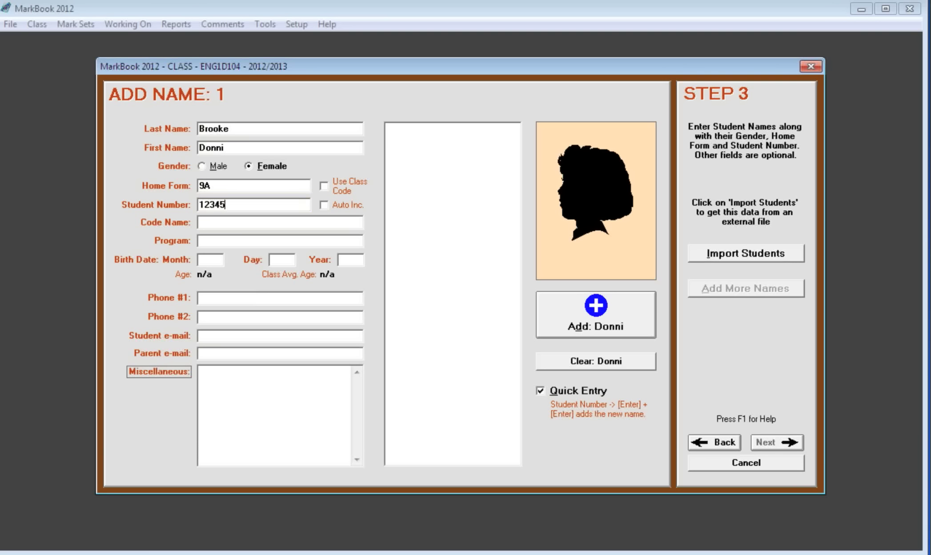
{"action": "left_click", "coordinate": [596, 315]}
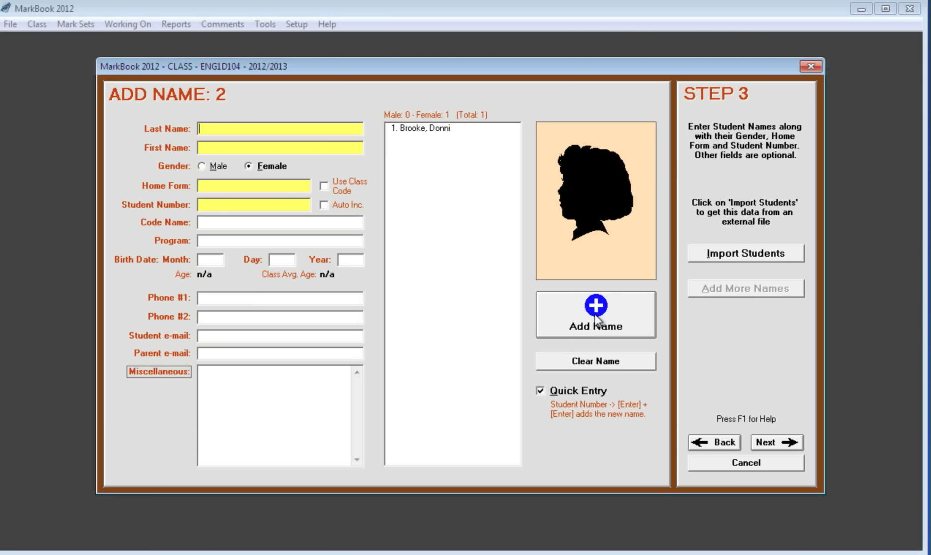
Add a second student in home form 9A with name and student number, then advance to mark set setup.
{"action": "type", "text": "O'Watt"}
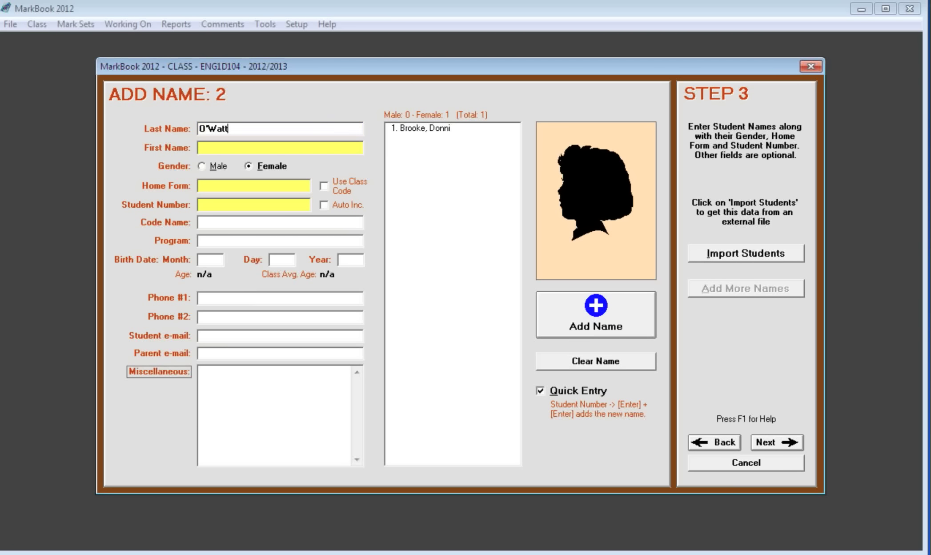
{"action": "key", "text": "Tab"}
{"action": "type", "text": "Meg"}
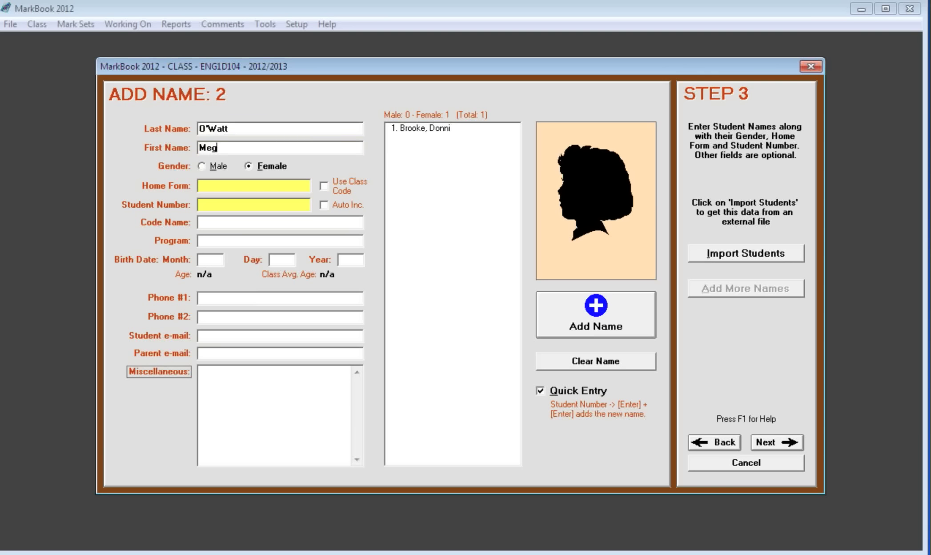
{"action": "key", "text": "Tab"}
{"action": "key", "text": "Tab"}
{"action": "type", "text": "9A"}
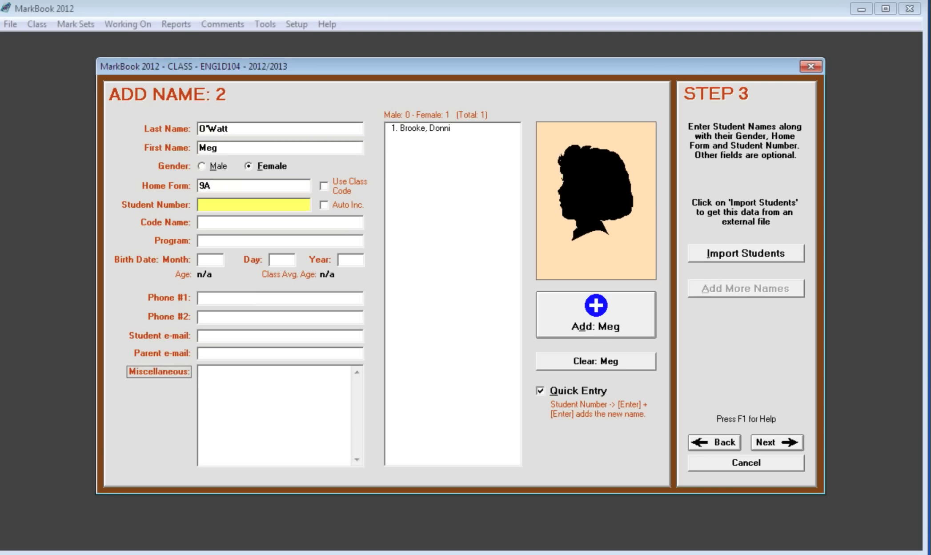
{"action": "key", "text": "Tab"}
{"action": "type", "text": "23456"}
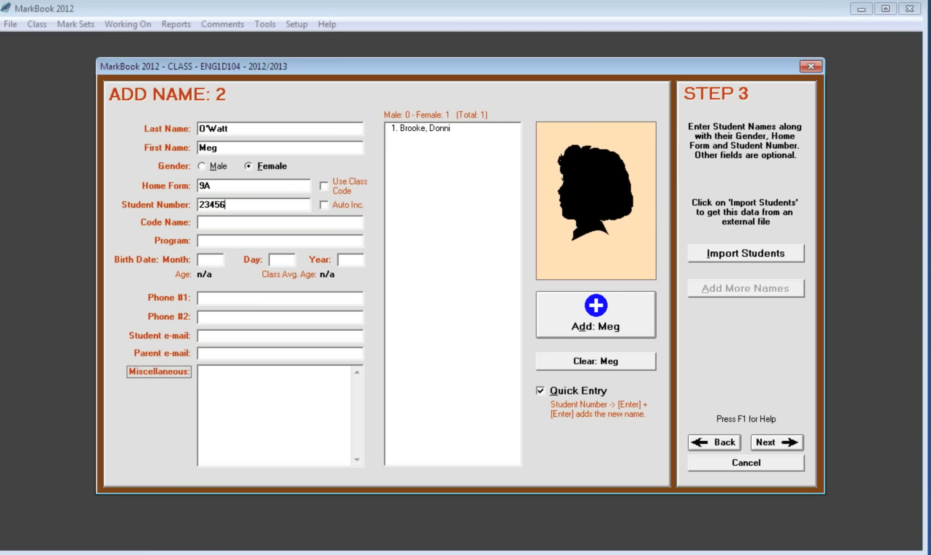
{"action": "key", "text": "Return"}
{"action": "key", "text": "Return"}
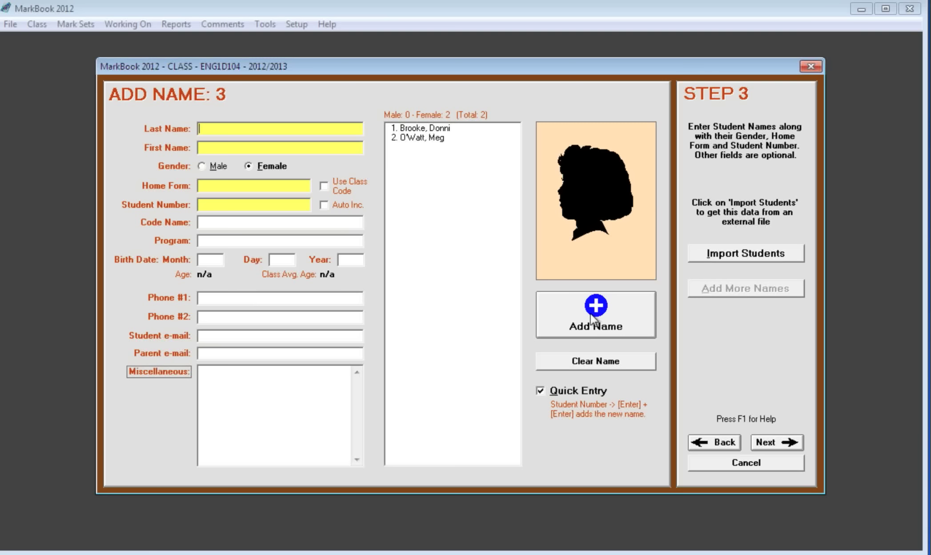
{"action": "left_click", "coordinate": [762, 440]}
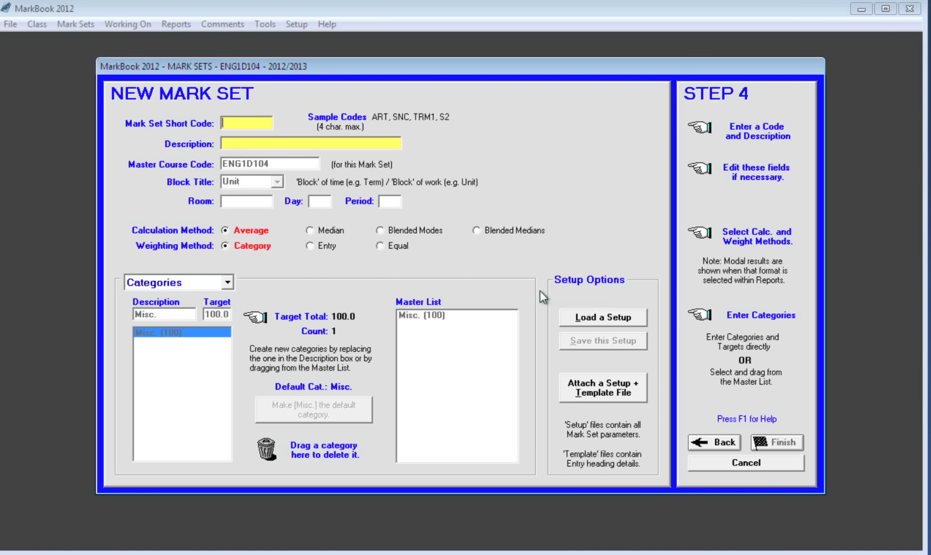
Enter mark set code 1ENG, description 'English 9 Acadmic', room 123, day 1, period 4.
{"action": "type", "text": "1"}
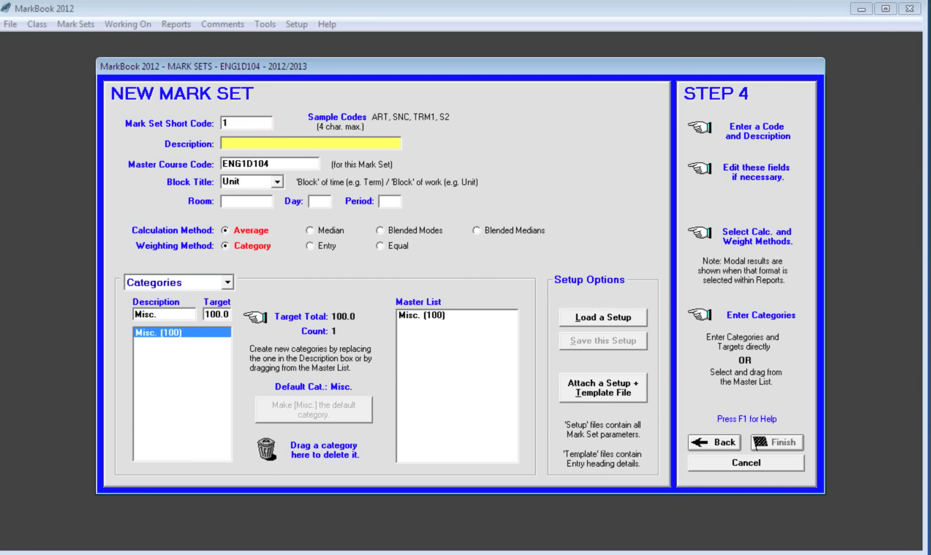
{"action": "type", "text": "ENG"}
{"action": "key", "text": "Tab"}
{"action": "type", "text": "English"}
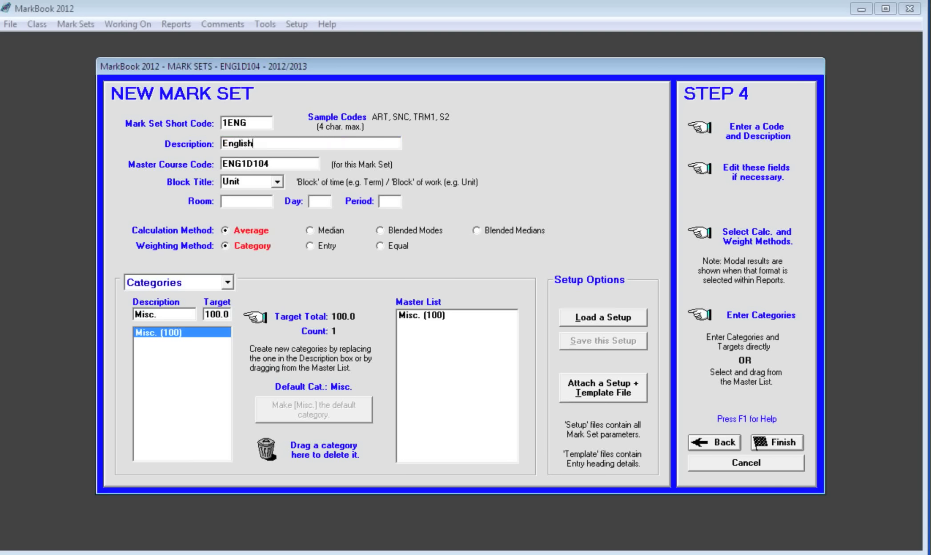
{"action": "type", "text": " 9 Acadmic"}
{"action": "left_click", "coordinate": [265, 202]}
{"action": "type", "text": "123"}
{"action": "left_click", "coordinate": [325, 202]}
{"action": "type", "text": "1"}
{"action": "left_click", "coordinate": [392, 206]}
{"action": "type", "text": "4"}
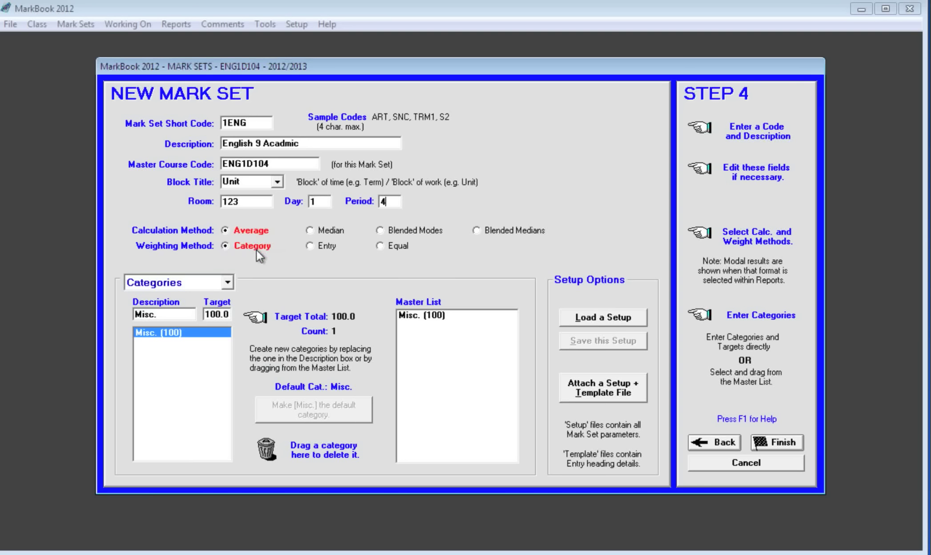
Try Median and Blended Modes, settle on Average calculation, and finish the class wizard.
{"action": "left_click", "coordinate": [313, 232]}
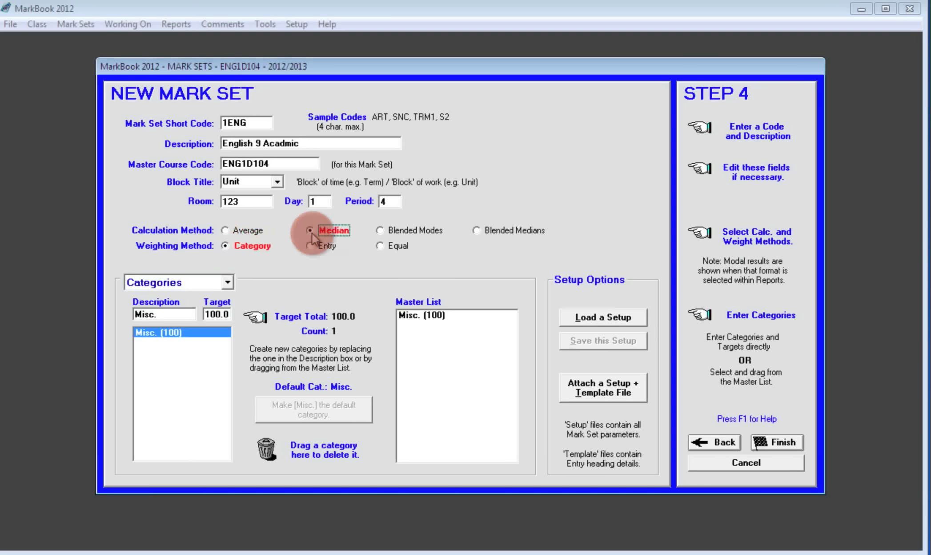
{"action": "left_click", "coordinate": [384, 231]}
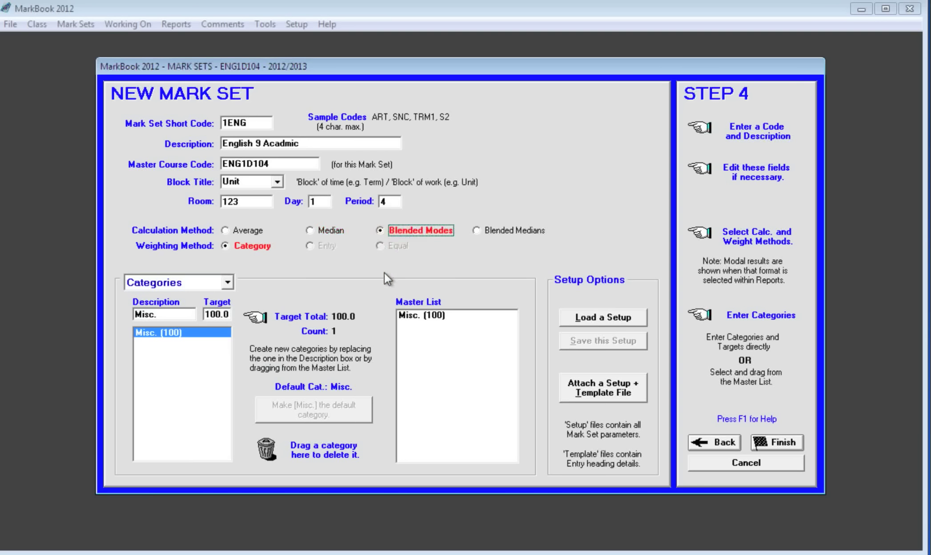
{"action": "left_click", "coordinate": [225, 229]}
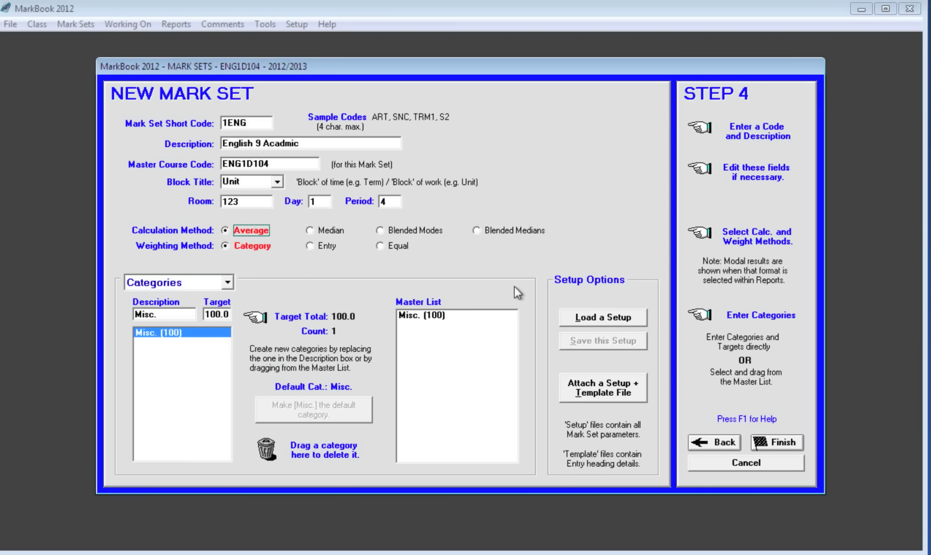
{"action": "left_click", "coordinate": [778, 442]}
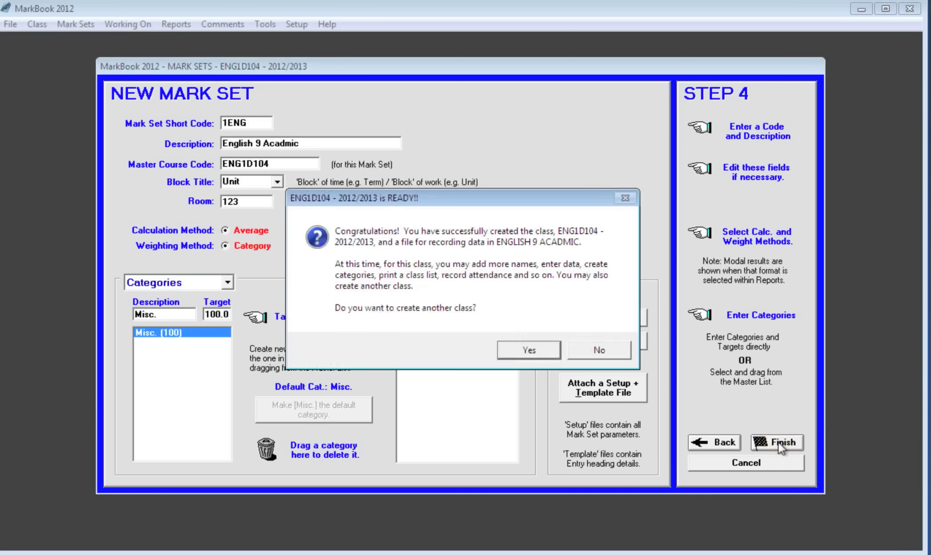
Decline creating another class to open the ENG1D104 class screen.
{"action": "left_click", "coordinate": [600, 351]}
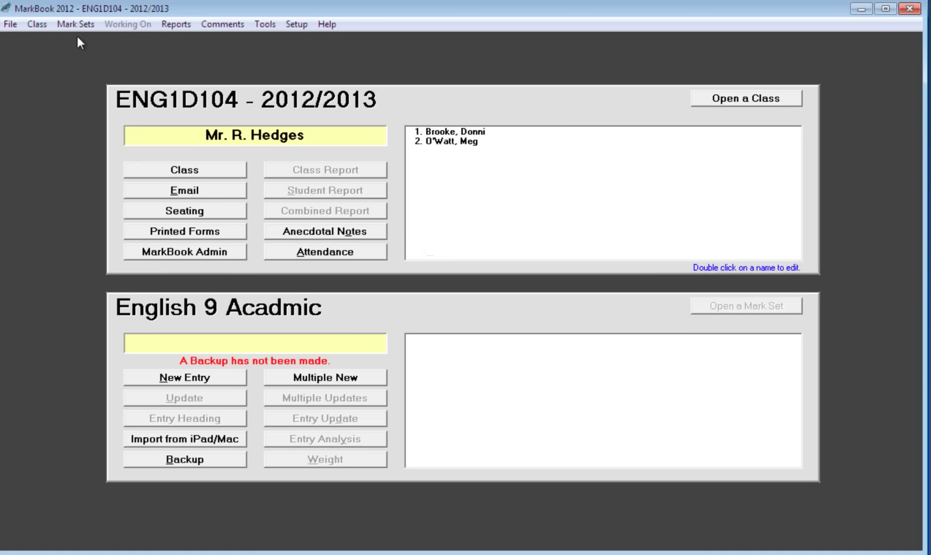
{"action": "left_click", "coordinate": [72, 24]}
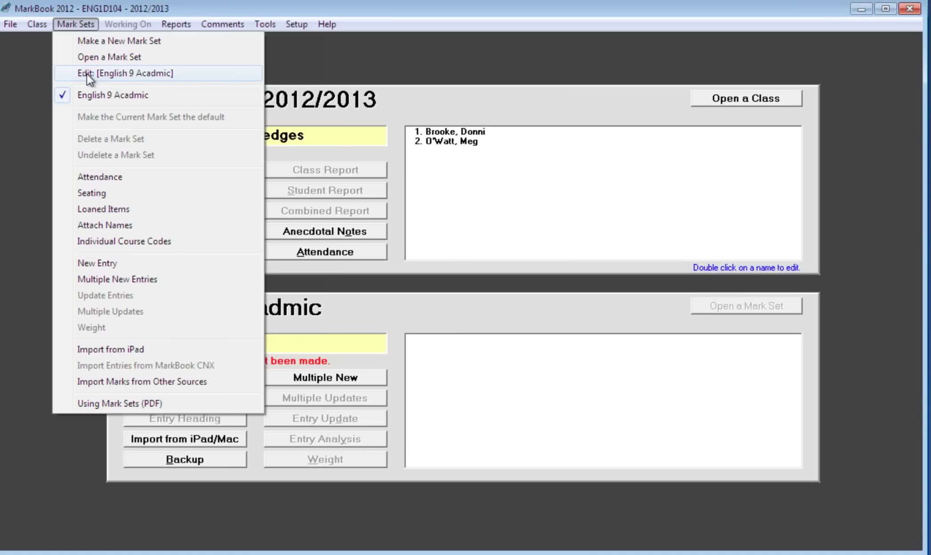
{"action": "left_click", "coordinate": [88, 74]}
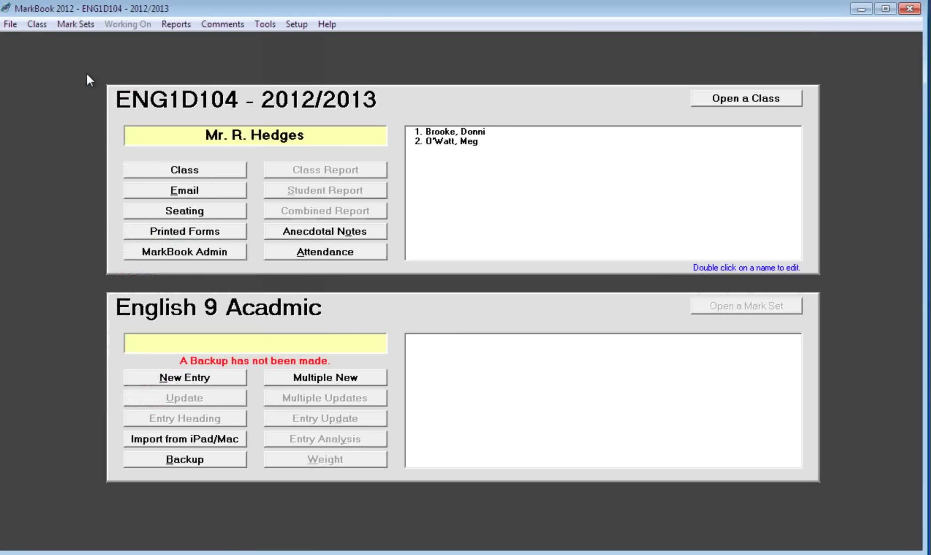